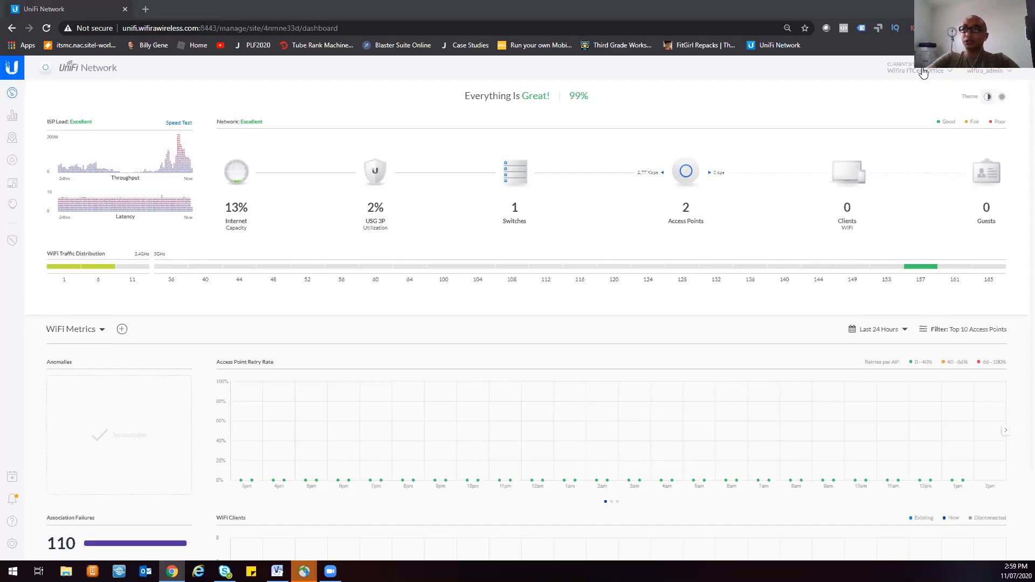
{"action": "left_click", "coordinate": [951, 75]}
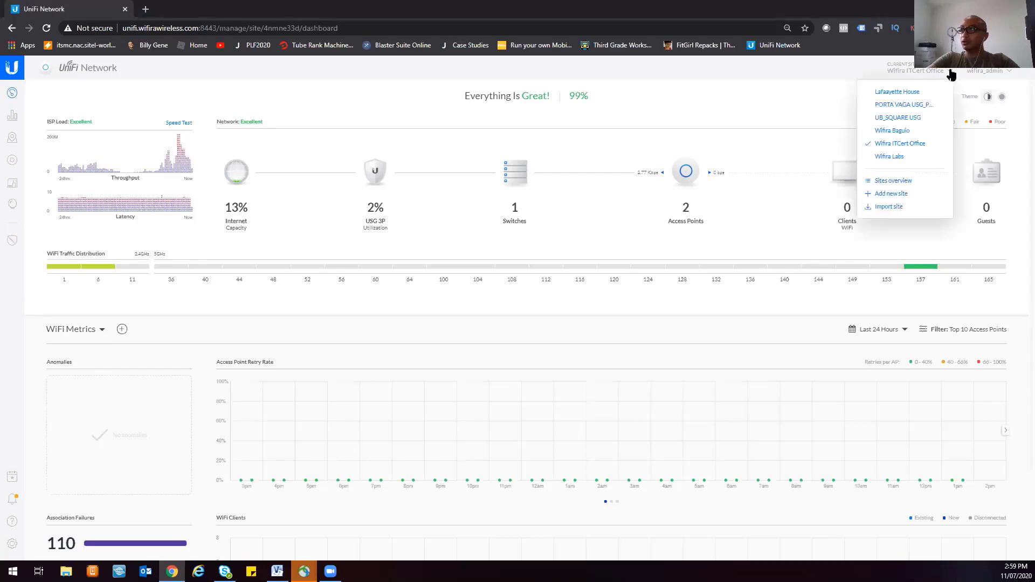
{"action": "left_click", "coordinate": [888, 181]}
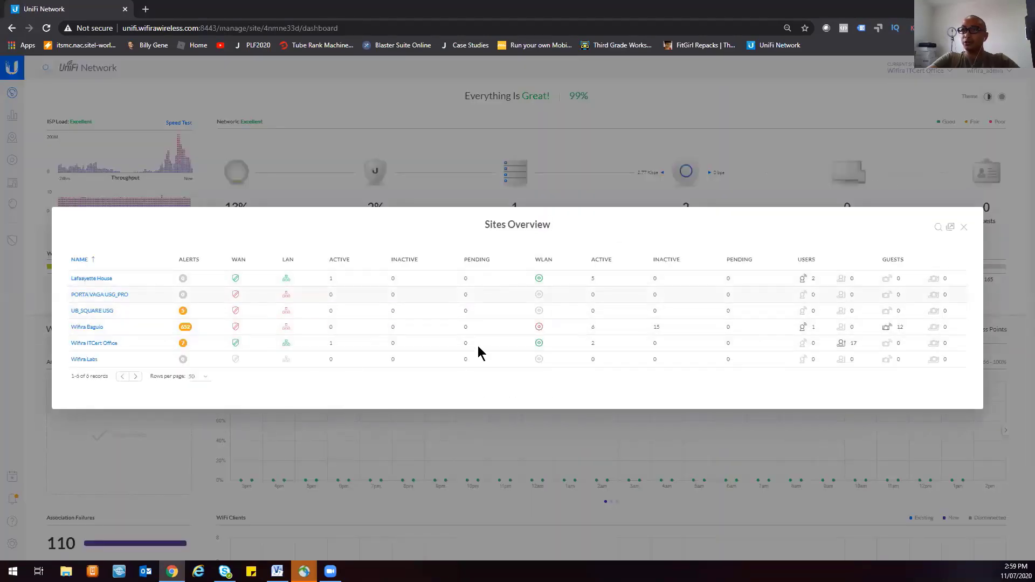
{"action": "left_click", "coordinate": [963, 227]}
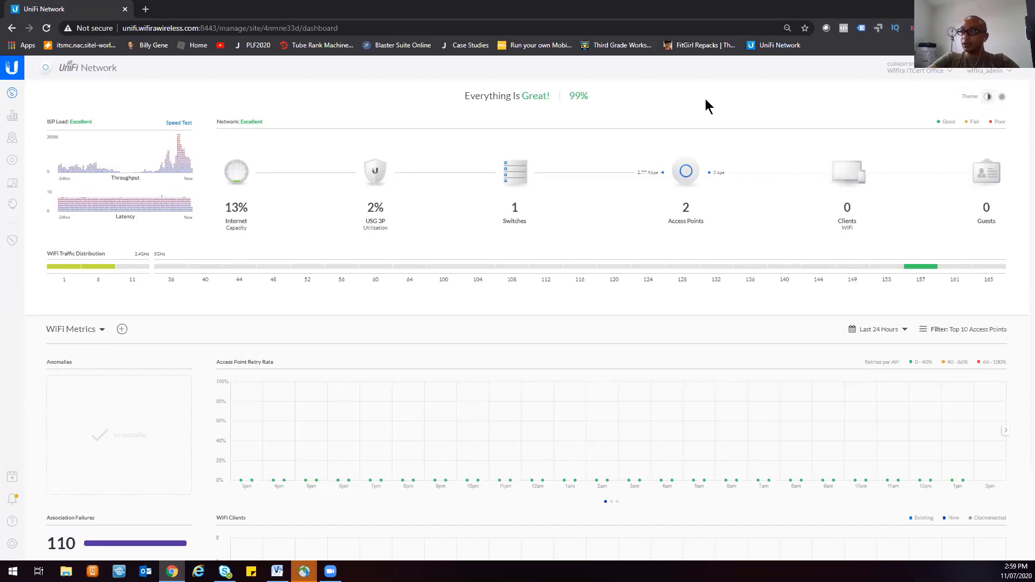
Step: Add a new site named 'Lafaayette Hotel' from the site list and submit it
{"action": "left_click", "coordinate": [947, 72]}
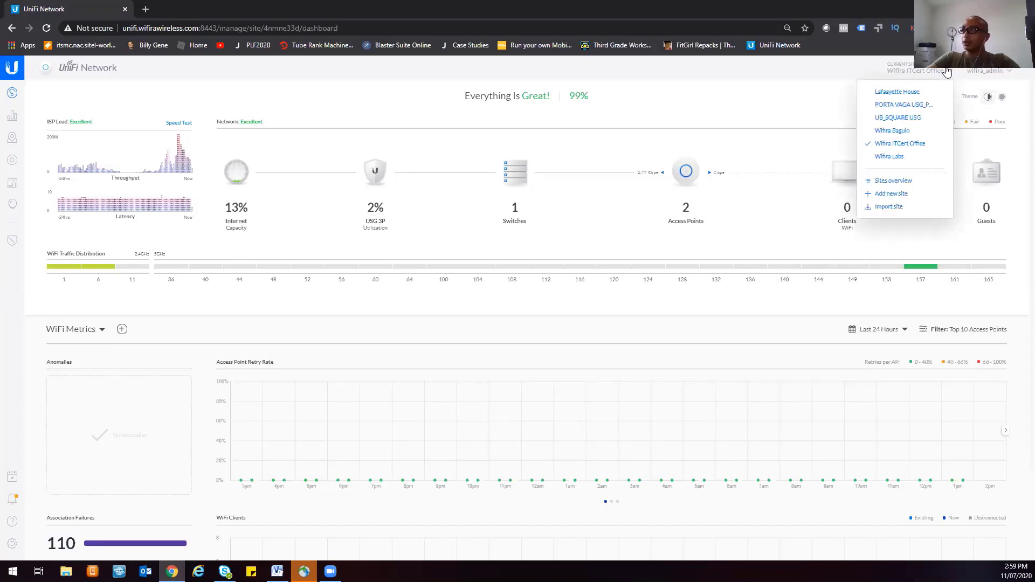
{"action": "left_click", "coordinate": [890, 194]}
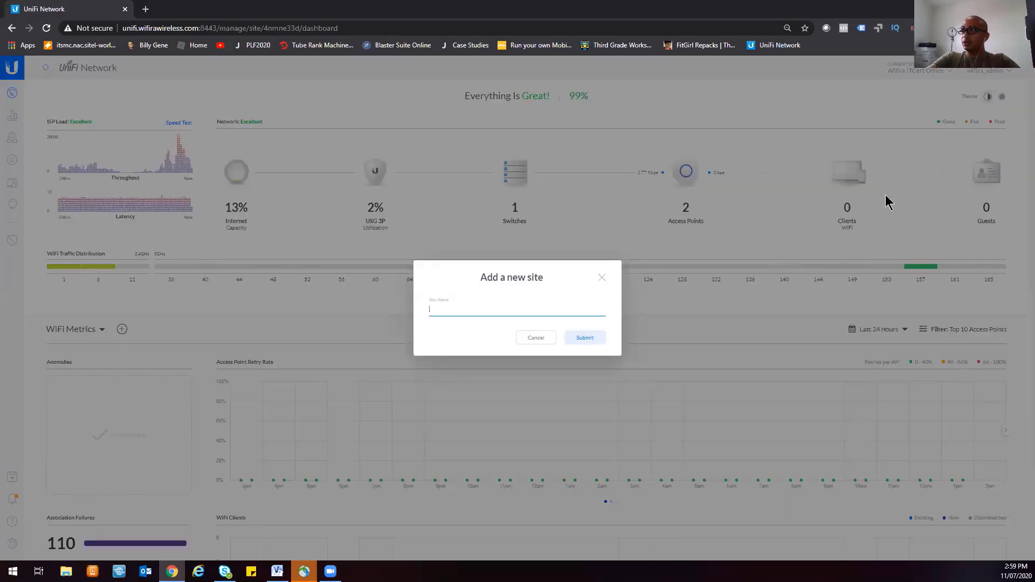
{"action": "type", "text": "Lafaayette Hotel"}
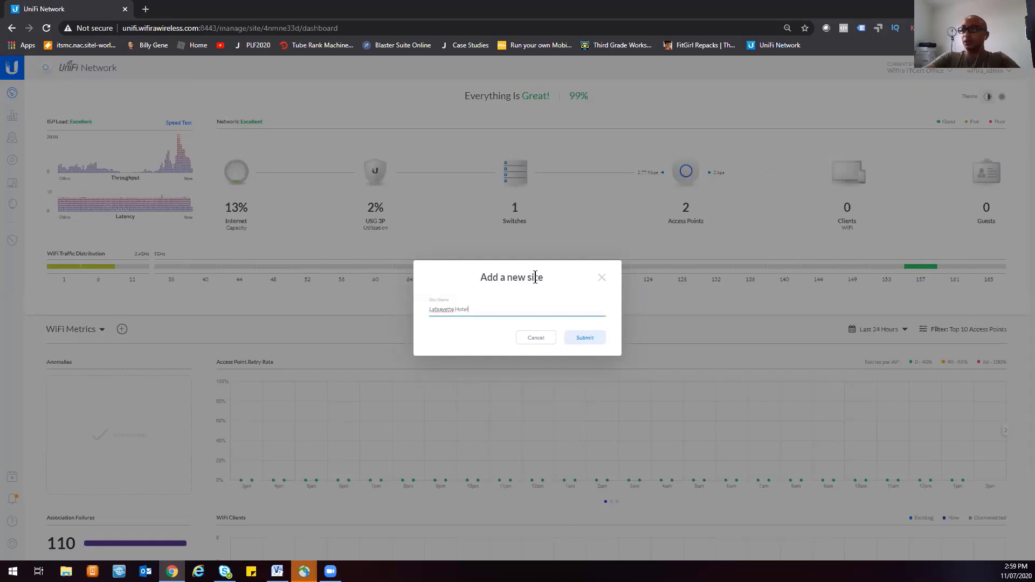
{"action": "left_click", "coordinate": [586, 339]}
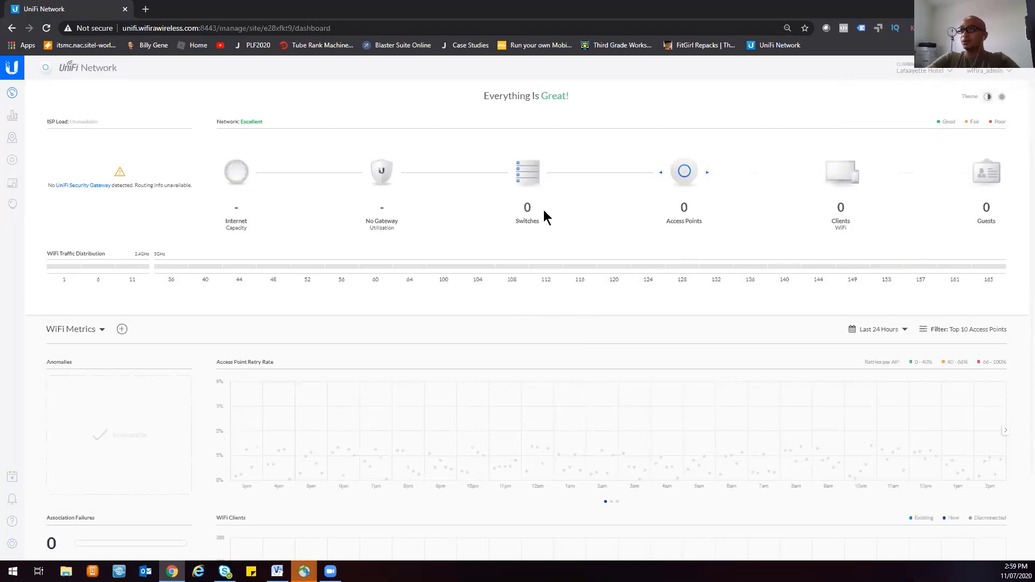
Step: Check the new site's empty Statistics, Map, Devices, Insights and Clients pages, then go to Settings
{"action": "left_click", "coordinate": [13, 116]}
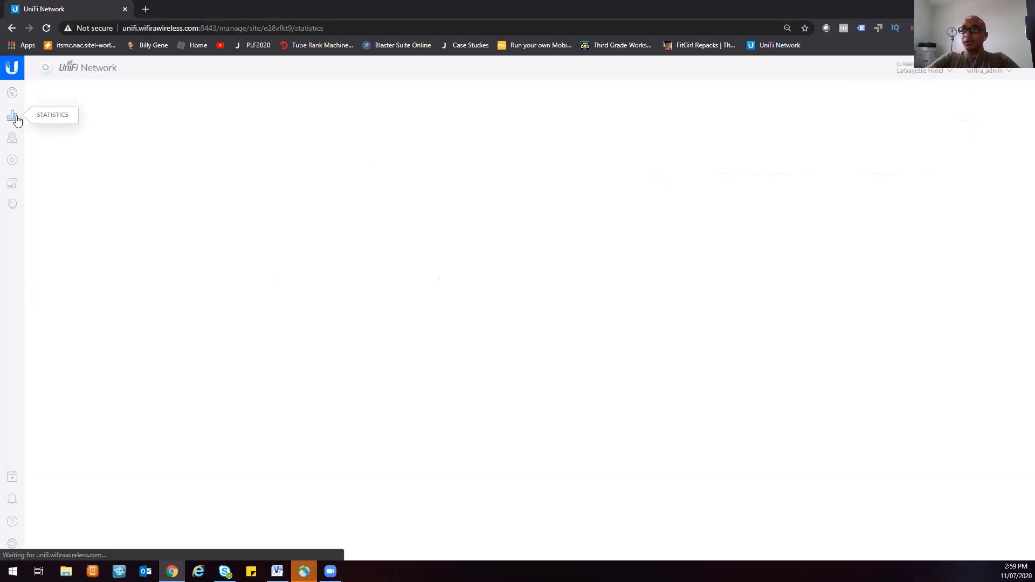
{"action": "left_click", "coordinate": [12, 141]}
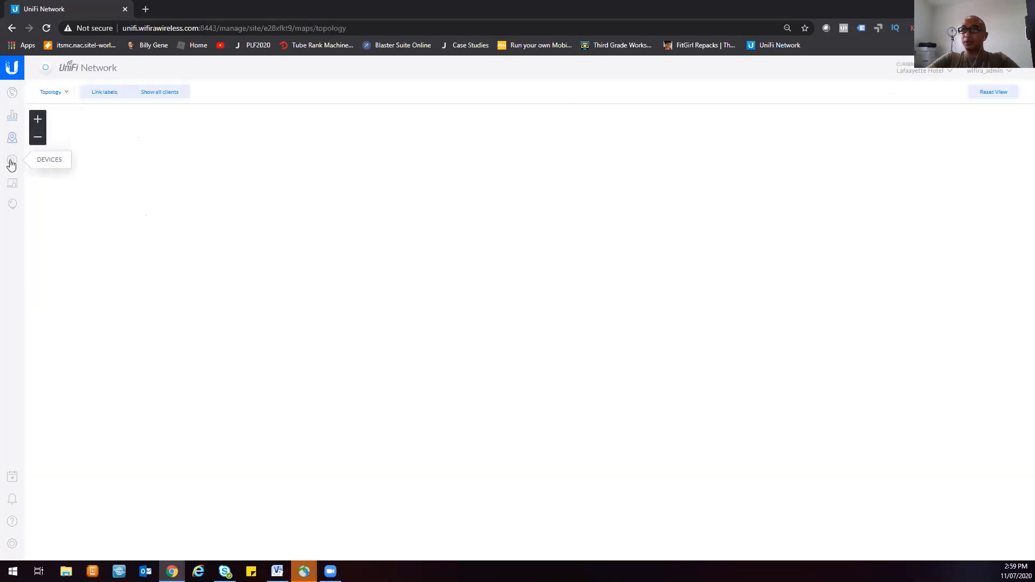
{"action": "left_click", "coordinate": [11, 163]}
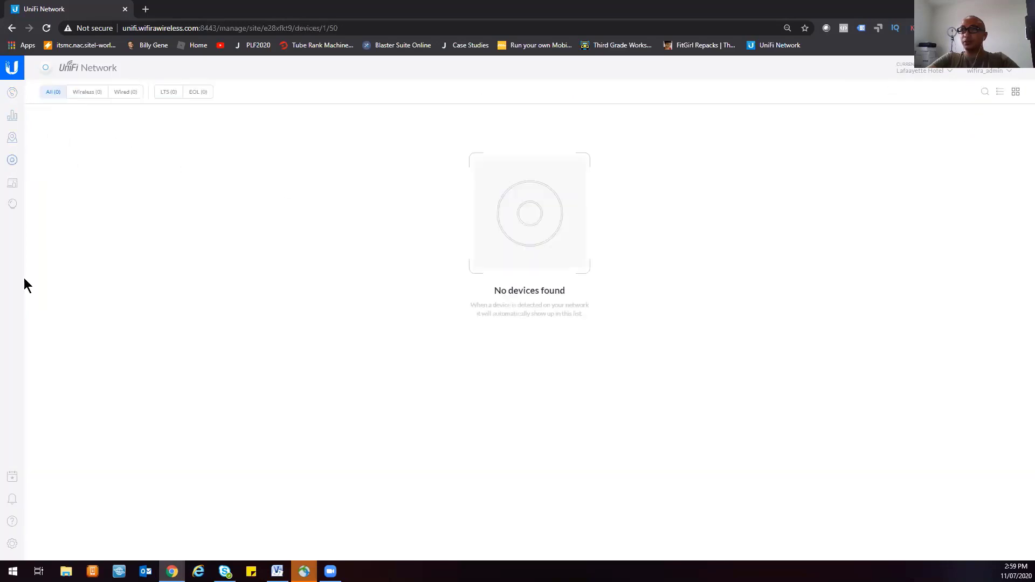
{"action": "left_click", "coordinate": [12, 207]}
{"action": "left_click", "coordinate": [10, 187]}
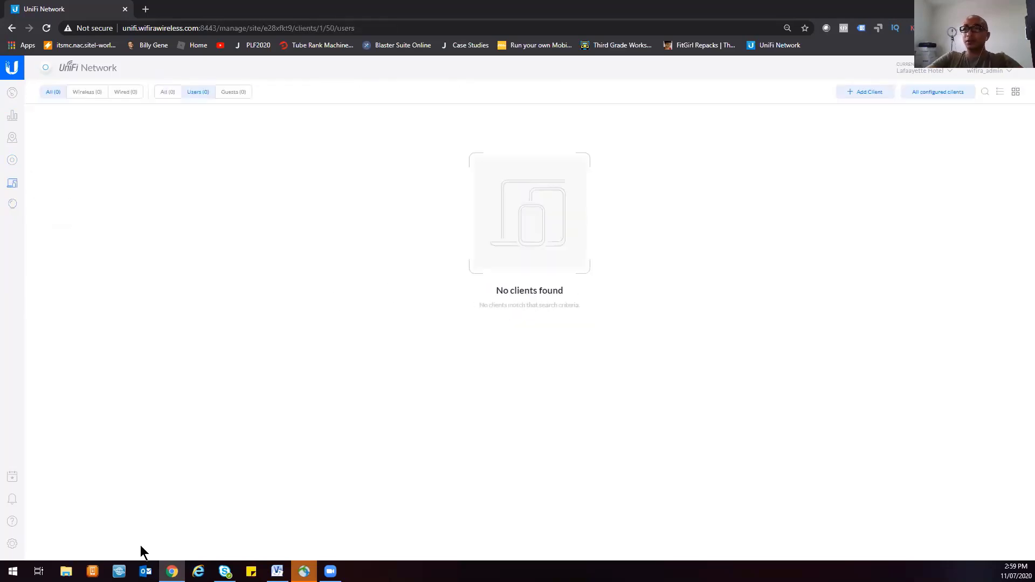
{"action": "left_click", "coordinate": [12, 544]}
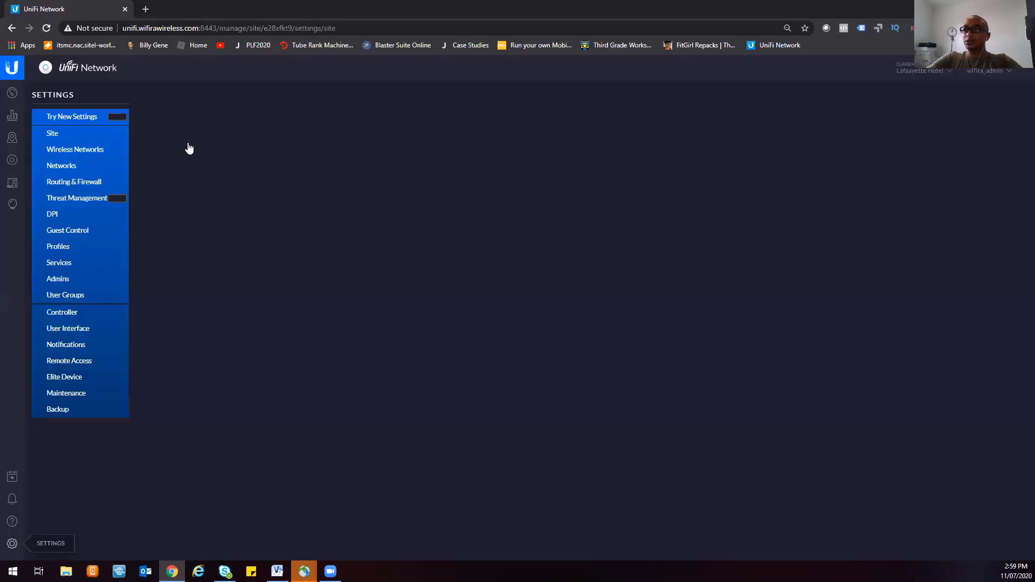
Step: Preview the new settings layout, then return to the classic Site settings panel
{"action": "left_click", "coordinate": [72, 120]}
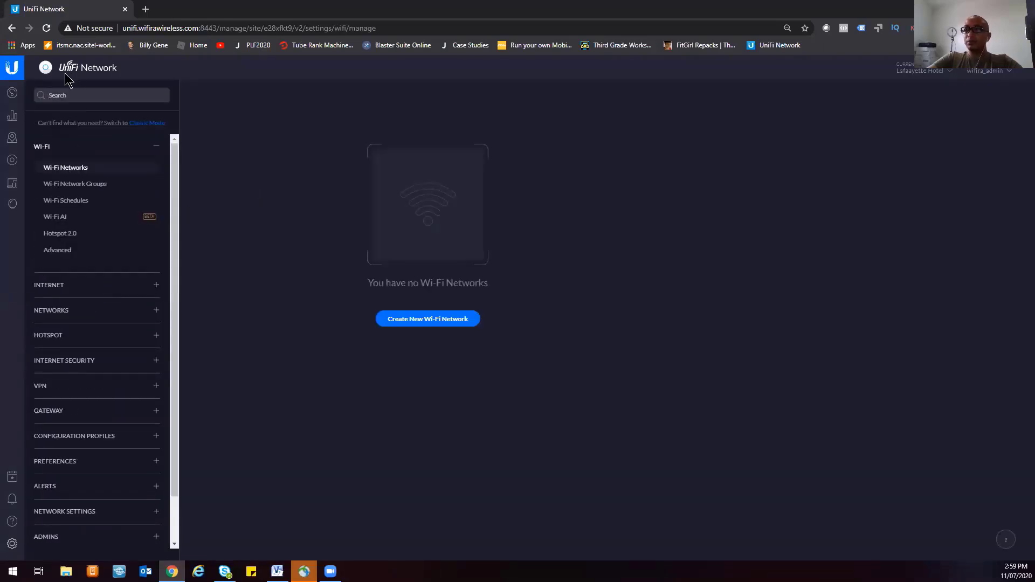
{"action": "left_click", "coordinate": [153, 124]}
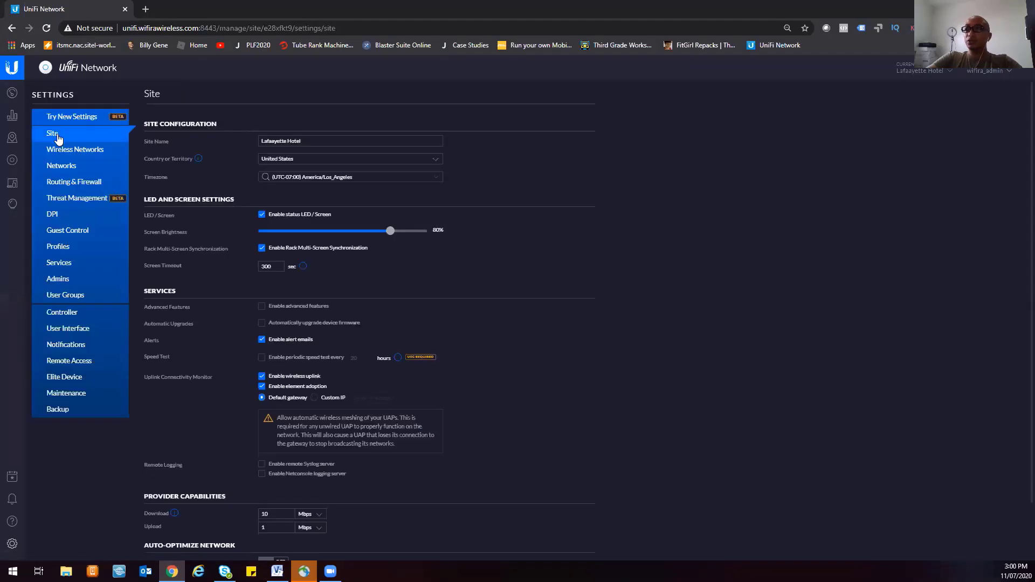
Step: Set the site's country to Philippines
{"action": "left_click_drag", "start_coordinate": [323, 141], "coordinate": [262, 141]}
{"action": "left_click", "coordinate": [318, 159]}
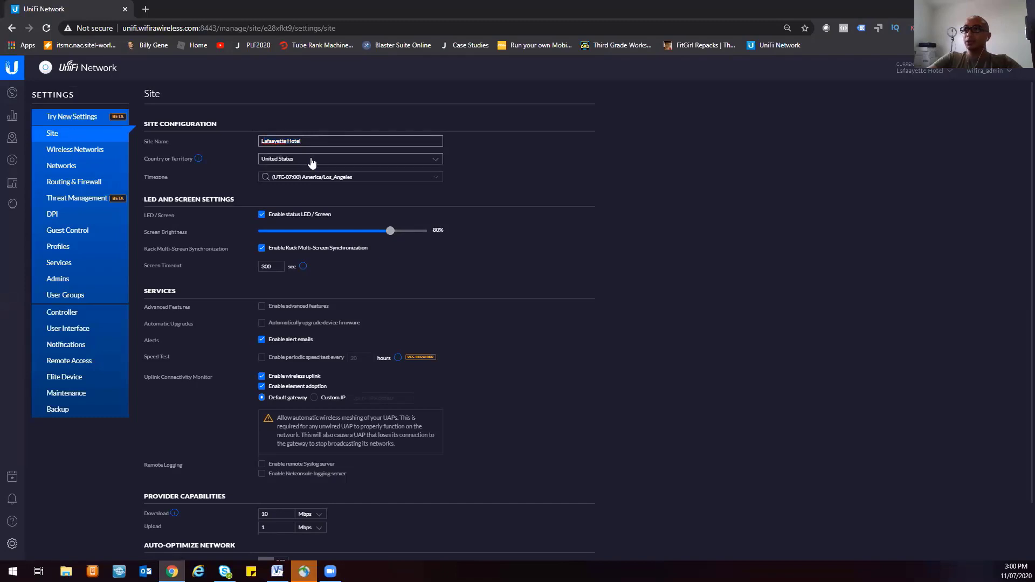
{"action": "scroll", "coordinate": [325, 283], "scroll_direction": "up", "scroll_amount": 5}
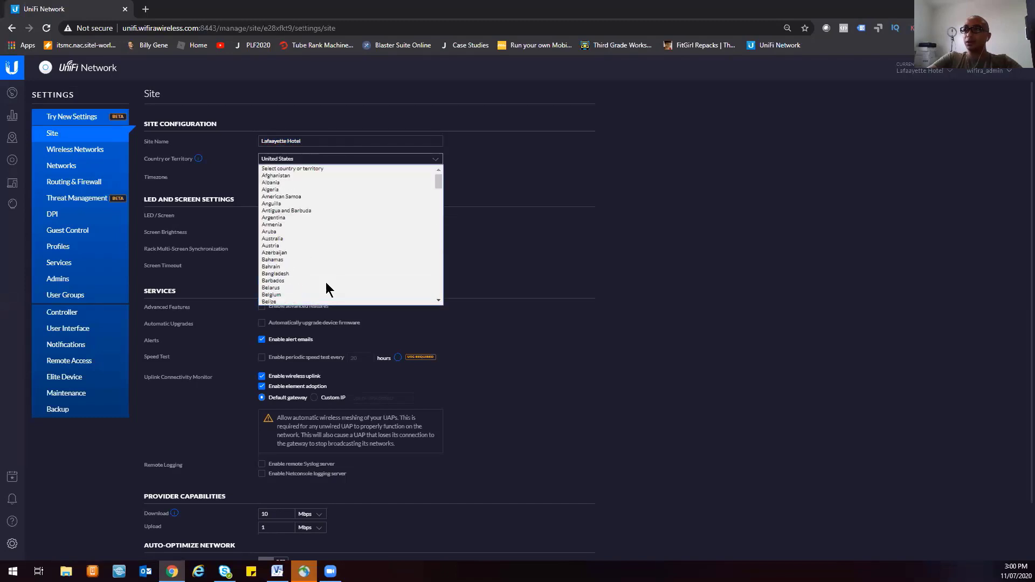
{"action": "scroll", "coordinate": [325, 282], "scroll_direction": "down", "scroll_amount": 6}
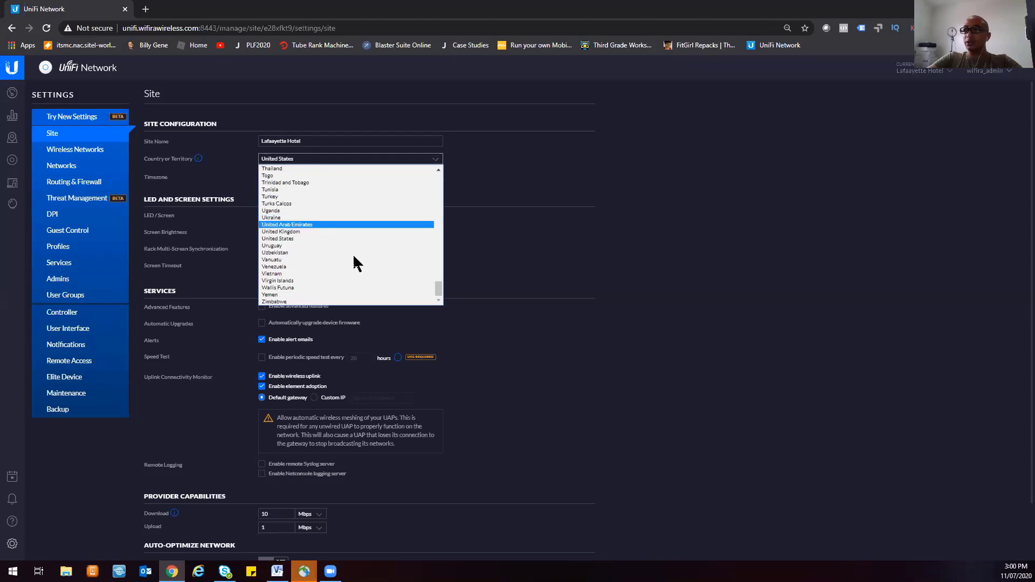
{"action": "scroll", "coordinate": [328, 289], "scroll_direction": "up", "scroll_amount": 8}
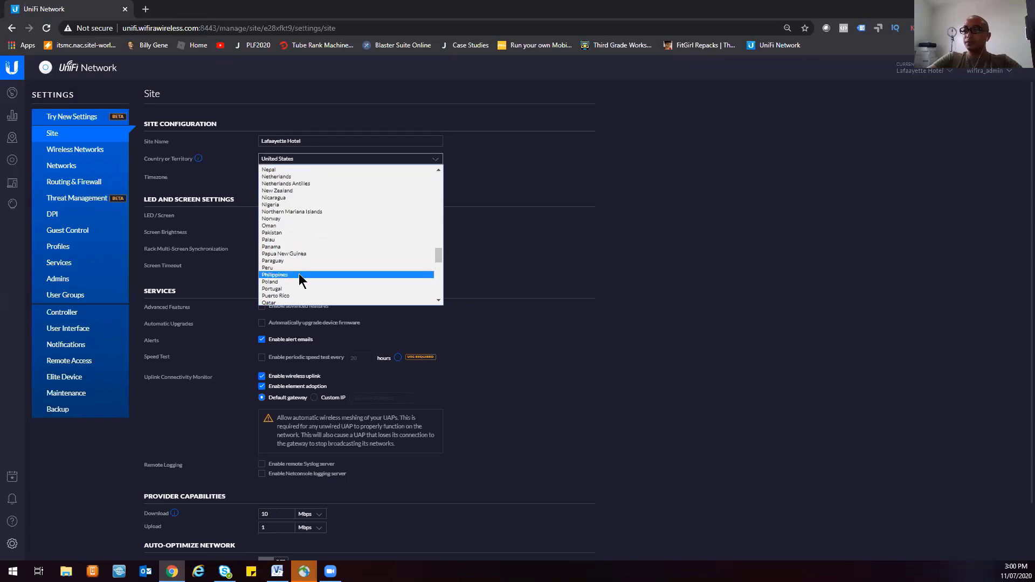
{"action": "left_click", "coordinate": [299, 270]}
Step: Page through the timezone list and choose (UTC+08:00) Asia/Manila
{"action": "left_click", "coordinate": [413, 180]}
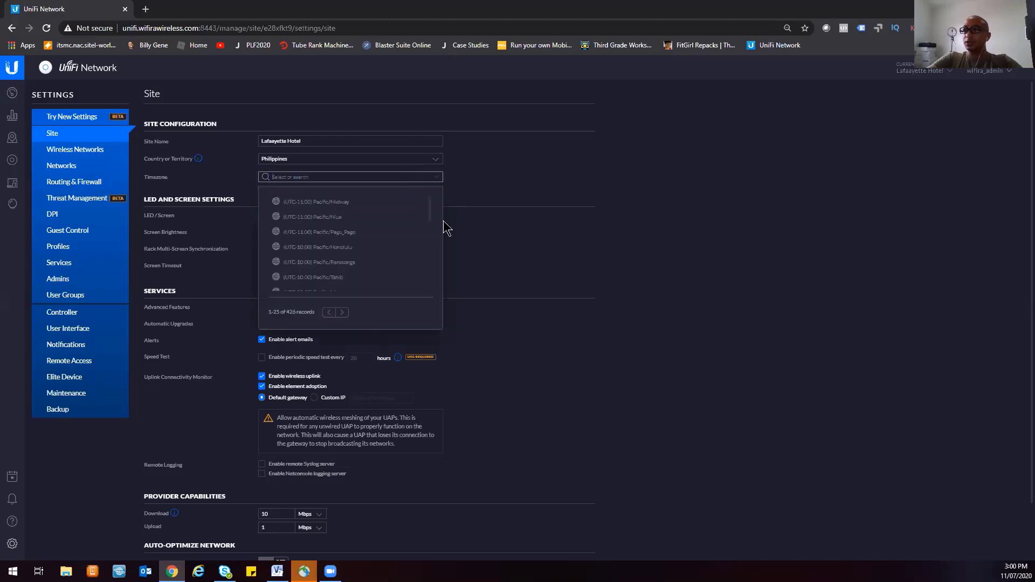
{"action": "left_click_drag", "start_coordinate": [429, 205], "coordinate": [432, 279]}
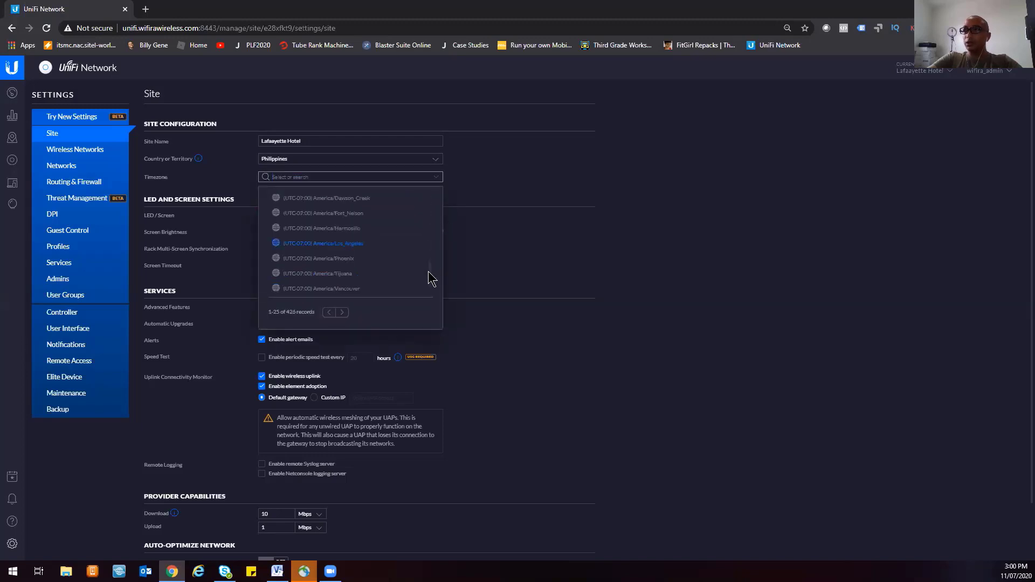
{"action": "left_click", "coordinate": [343, 316]}
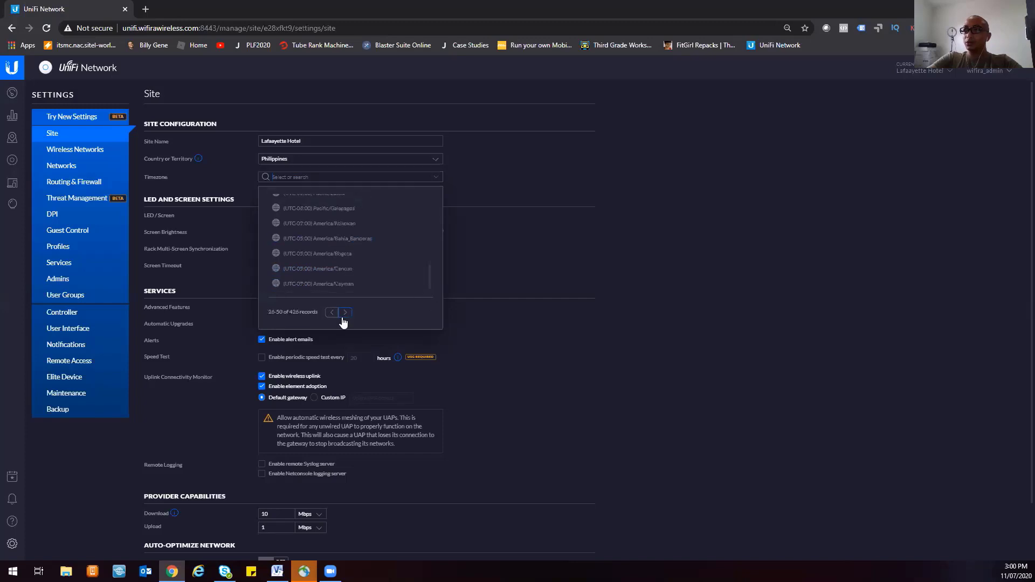
{"action": "left_click", "coordinate": [344, 321]}
{"action": "left_click", "coordinate": [343, 320]}
{"action": "left_click", "coordinate": [346, 320]}
{"action": "left_click", "coordinate": [352, 318]}
{"action": "left_click", "coordinate": [351, 314]}
{"action": "left_click", "coordinate": [352, 313]}
{"action": "left_click", "coordinate": [351, 314]}
{"action": "left_click", "coordinate": [351, 315]}
{"action": "left_click", "coordinate": [351, 315]}
{"action": "left_click", "coordinate": [351, 314]}
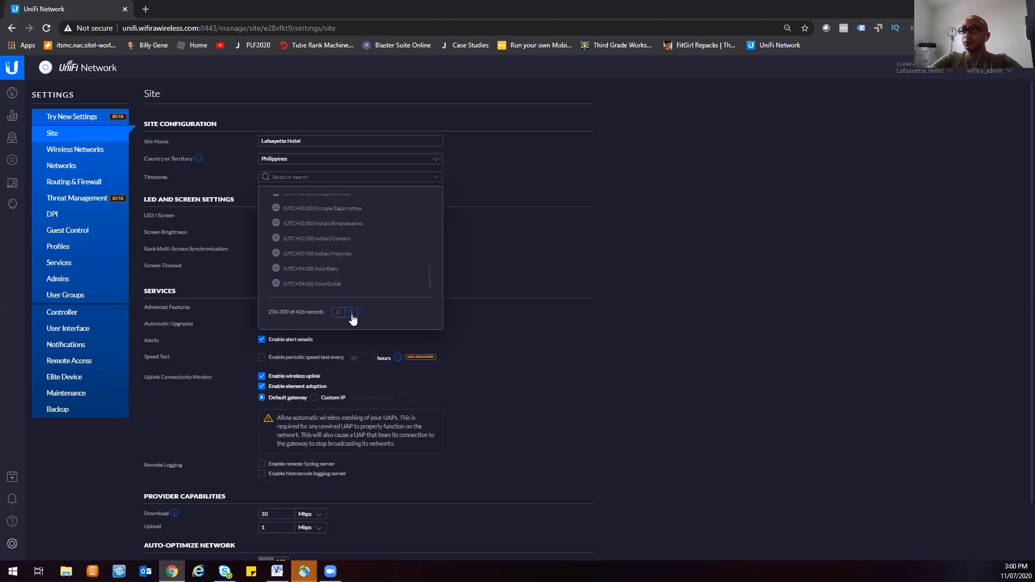
{"action": "left_click", "coordinate": [352, 314]}
{"action": "left_click", "coordinate": [351, 314]}
{"action": "left_click", "coordinate": [351, 314]}
{"action": "scroll", "coordinate": [397, 263], "scroll_direction": "up", "scroll_amount": 1}
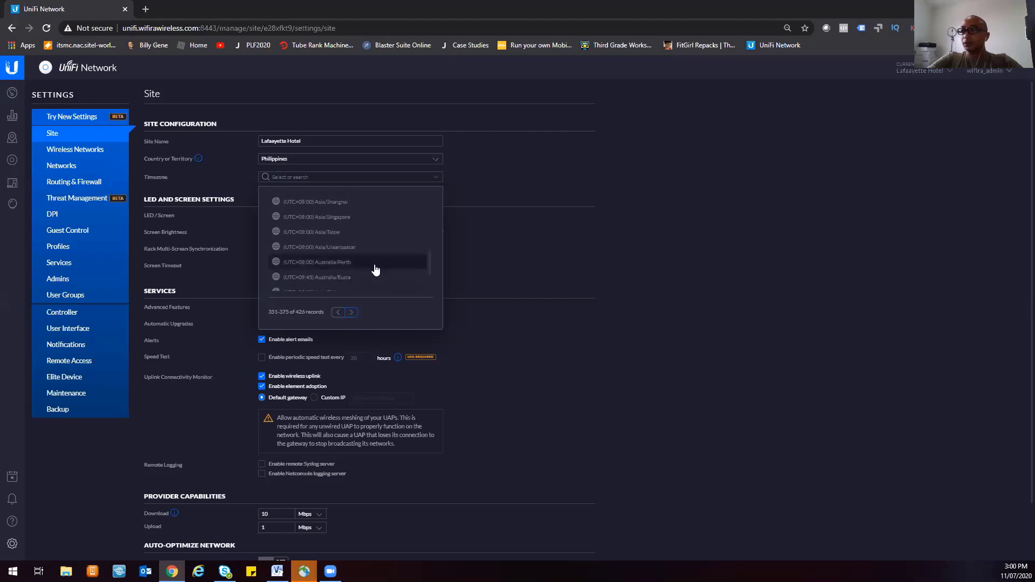
{"action": "scroll", "coordinate": [361, 272], "scroll_direction": "up", "scroll_amount": 2}
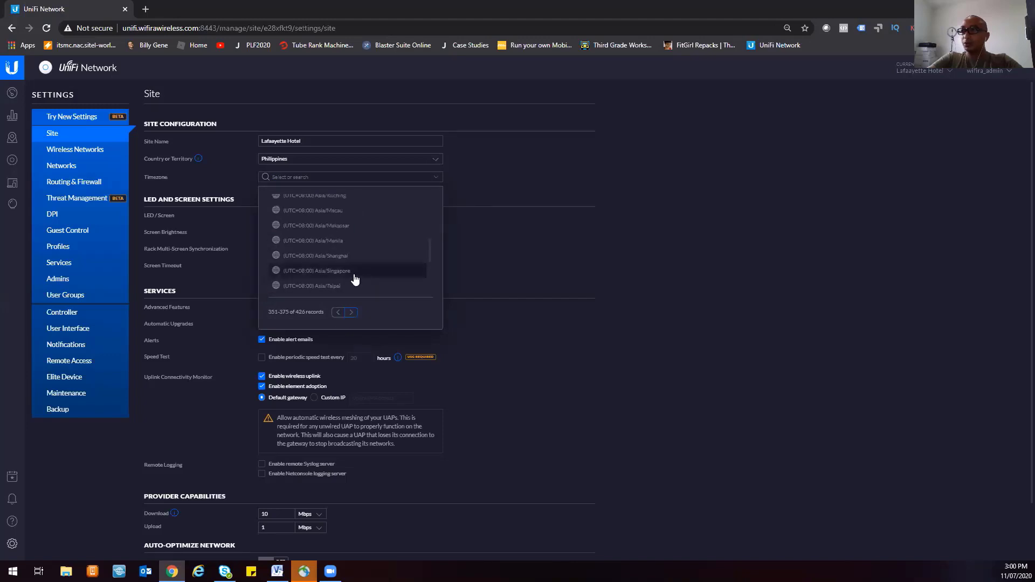
{"action": "left_click", "coordinate": [337, 244]}
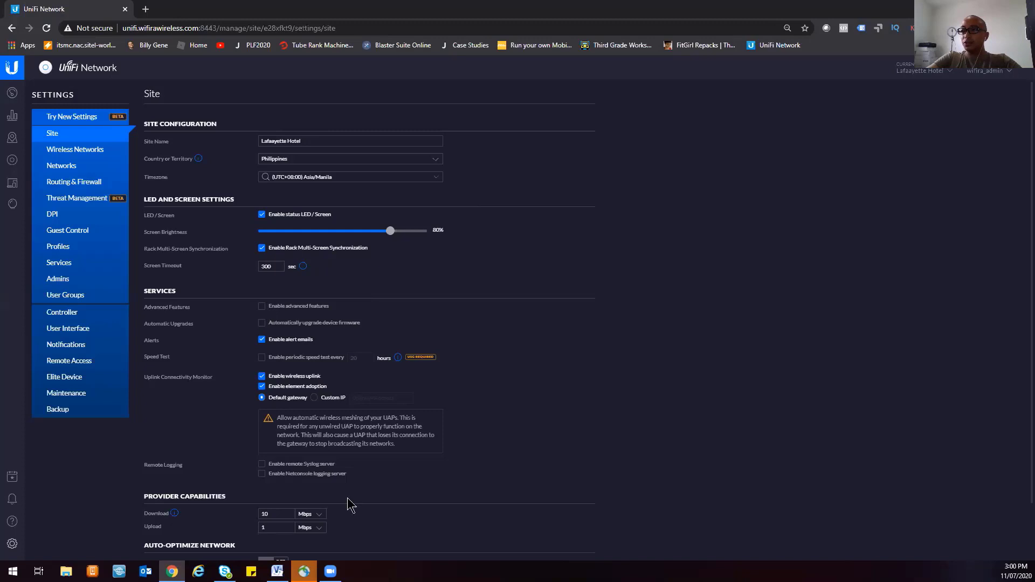
Step: Enter 200 Mbps for both Download and Upload under Provider Capabilities
{"action": "scroll", "coordinate": [381, 471], "scroll_direction": "down", "scroll_amount": 1}
{"action": "double_click", "coordinate": [264, 452]}
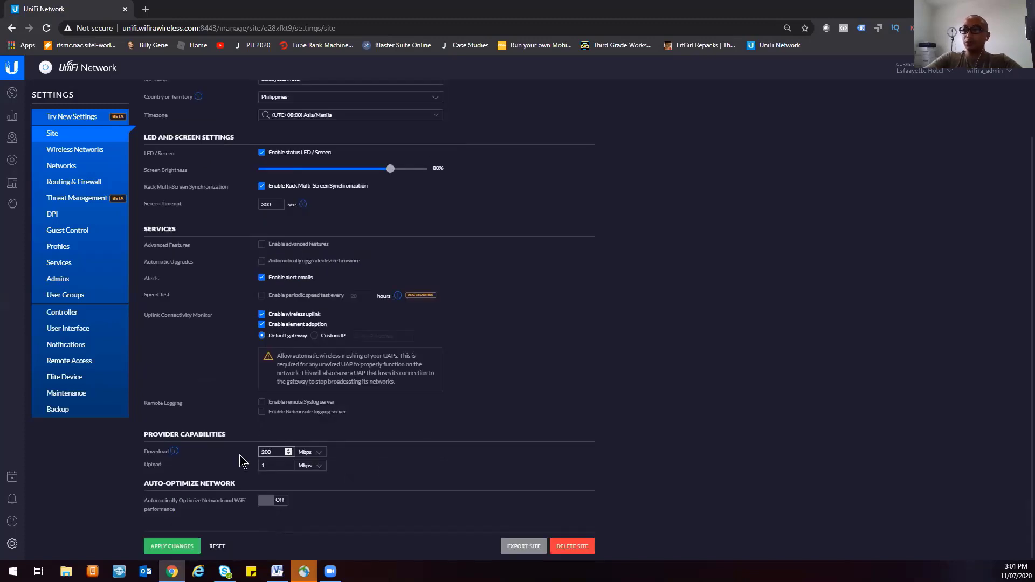
{"action": "key", "text": "Tab"}
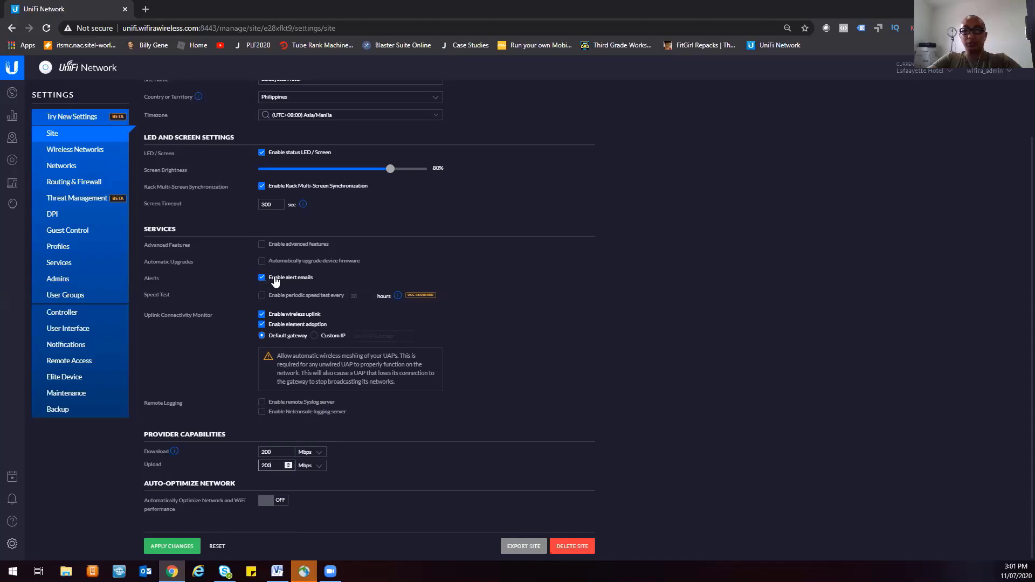
{"action": "scroll", "coordinate": [426, 296], "scroll_direction": "up", "scroll_amount": 2}
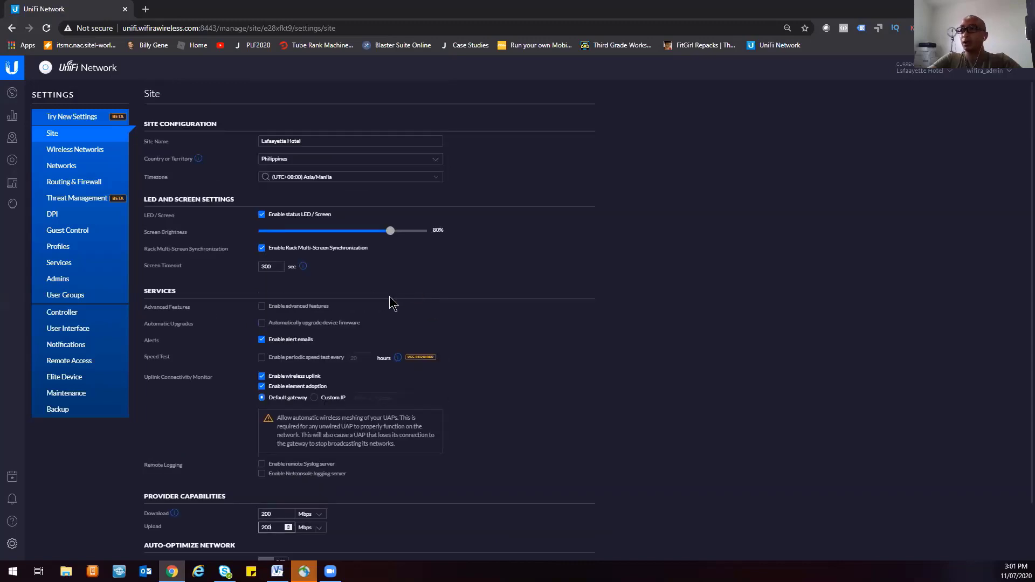
Step: Tick Enable advanced features under Services and read through the remaining site options
{"action": "left_click", "coordinate": [263, 307]}
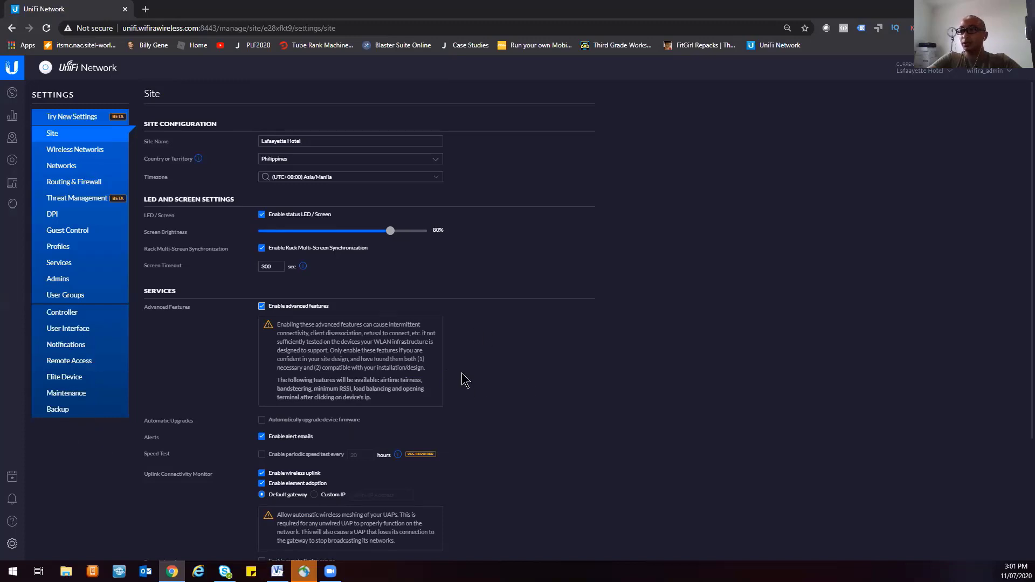
{"action": "scroll", "coordinate": [467, 381], "scroll_direction": "down", "scroll_amount": 1}
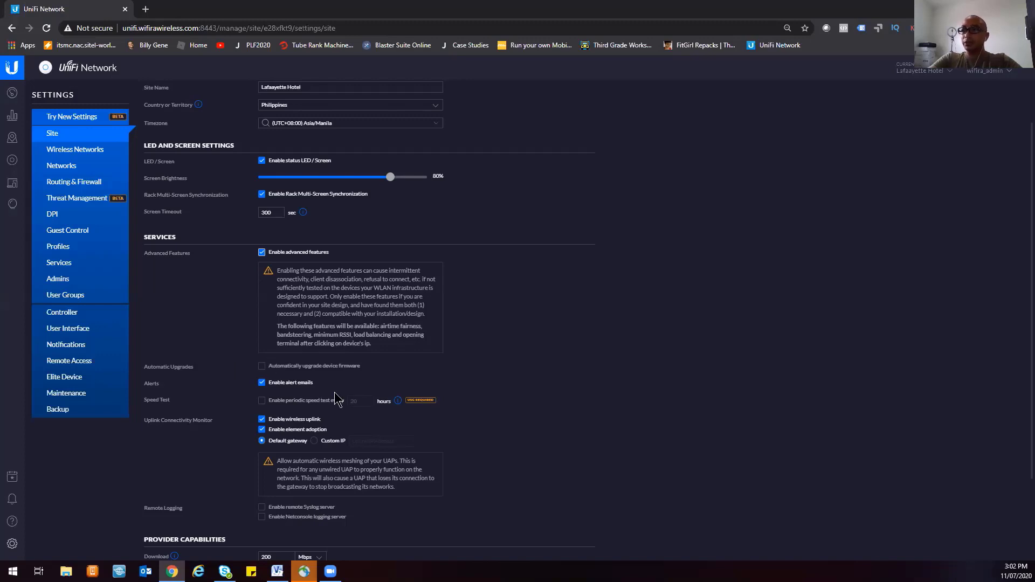
{"action": "scroll", "coordinate": [396, 427], "scroll_direction": "down", "scroll_amount": 2}
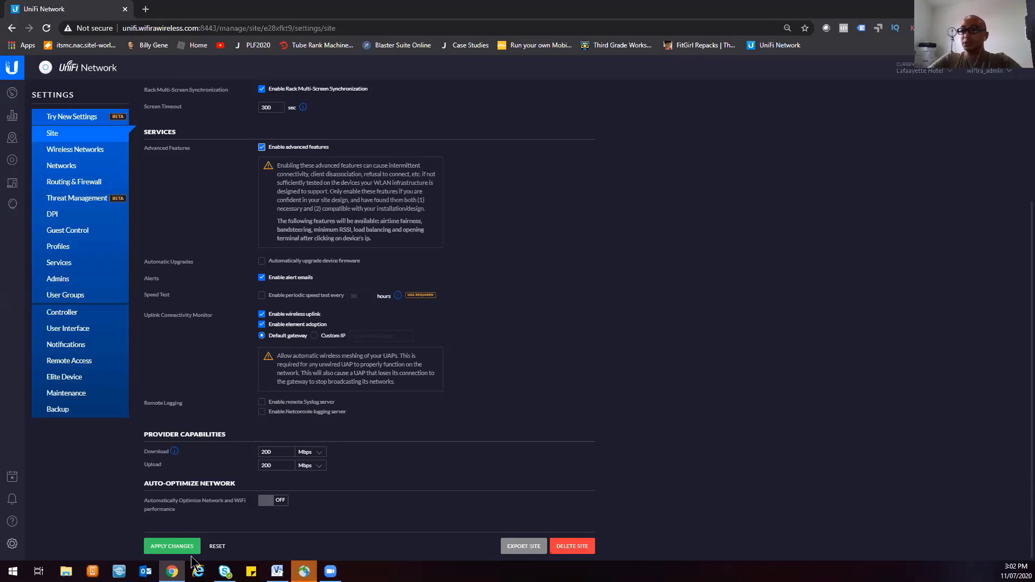
Step: Apply the site changes and review the Device Authentication SSH username and password
{"action": "left_click", "coordinate": [176, 546]}
{"action": "scroll", "coordinate": [317, 338], "scroll_direction": "down", "scroll_amount": 2}
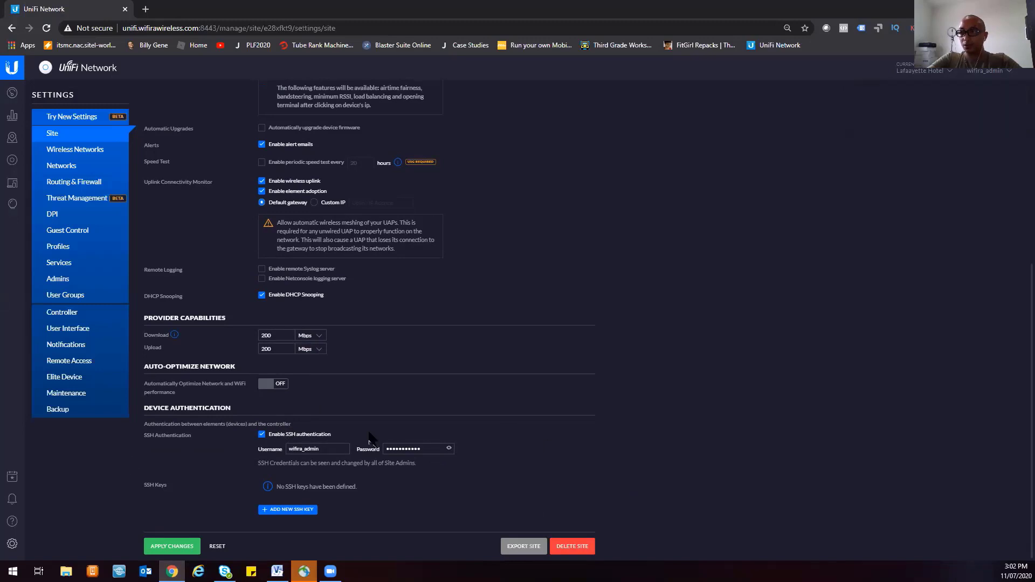
{"action": "scroll", "coordinate": [432, 455], "scroll_direction": "up", "scroll_amount": 5}
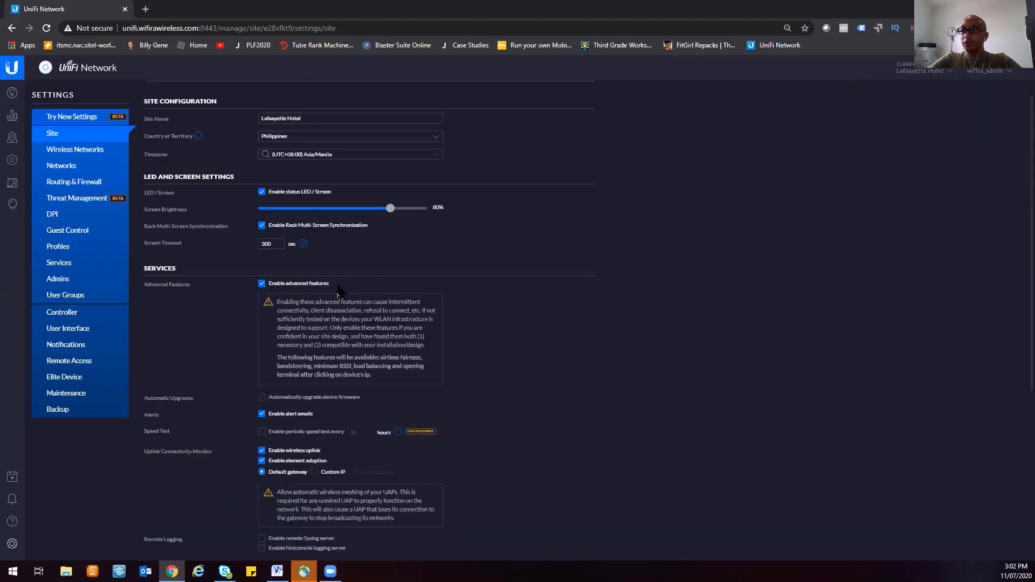
{"action": "scroll", "coordinate": [326, 465], "scroll_direction": "down", "scroll_amount": 5}
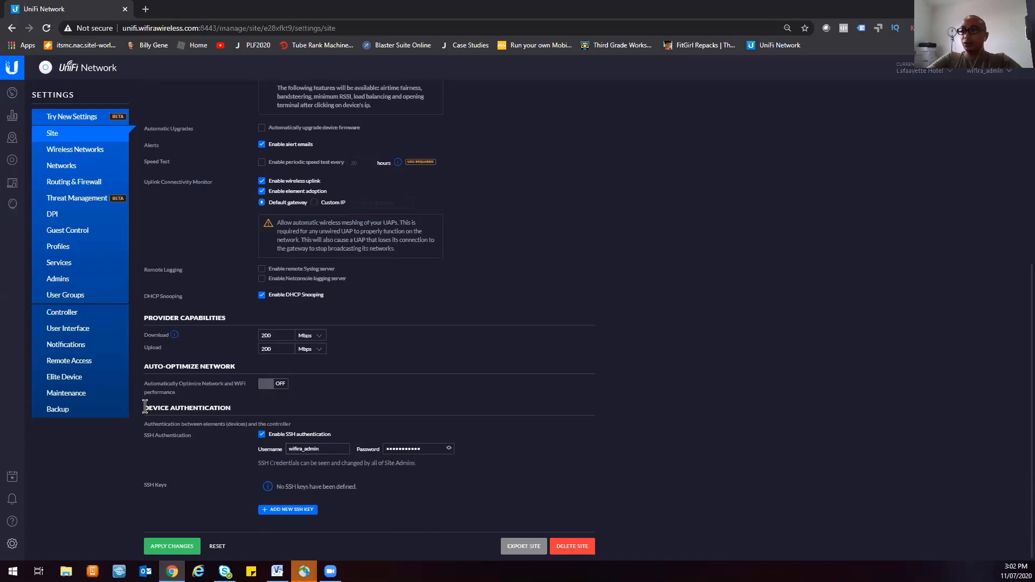
{"action": "left_click_drag", "start_coordinate": [143, 408], "coordinate": [246, 411]}
{"action": "left_click", "coordinate": [245, 405]}
{"action": "left_click_drag", "start_coordinate": [339, 450], "coordinate": [253, 448]}
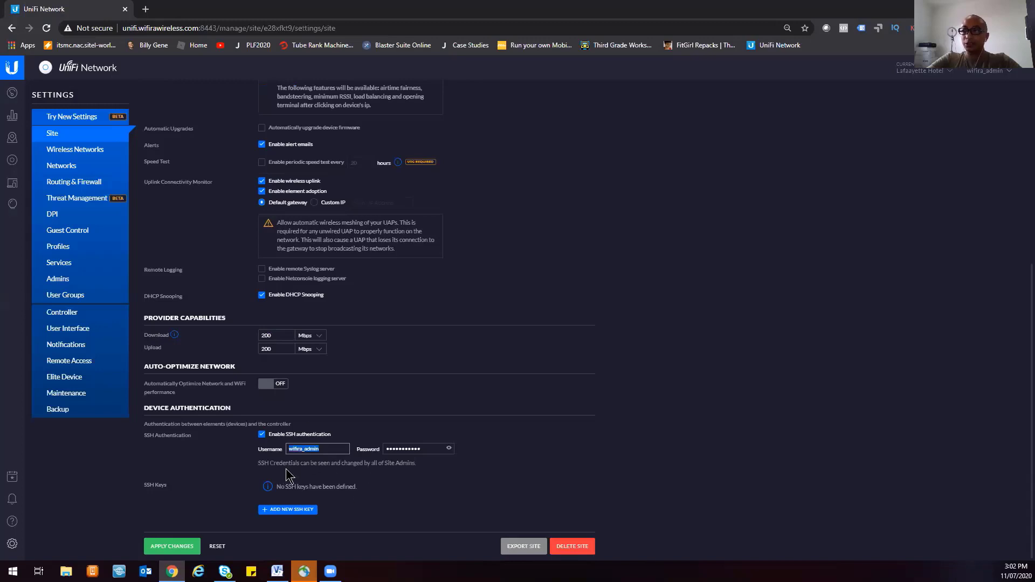
{"action": "left_click", "coordinate": [323, 475]}
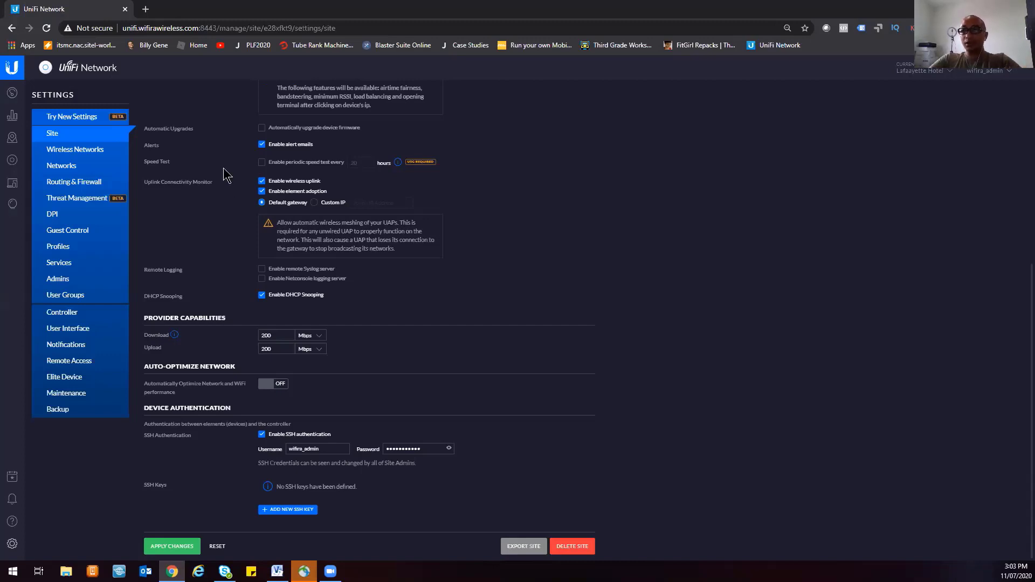
Step: Look through the Wireless Networks and Networks settings, then view Routing & Firewall
{"action": "left_click", "coordinate": [78, 153]}
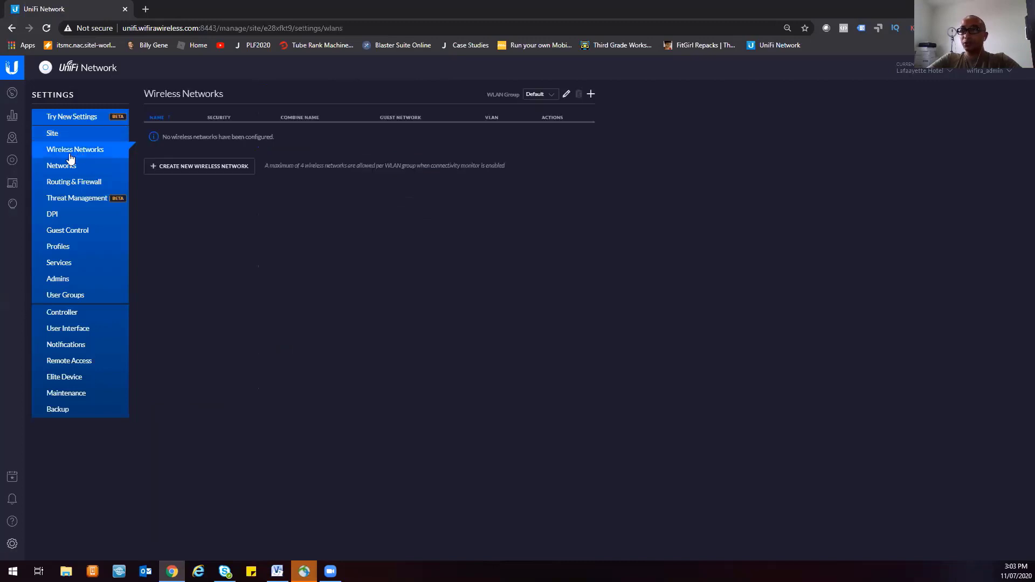
{"action": "left_click", "coordinate": [71, 168]}
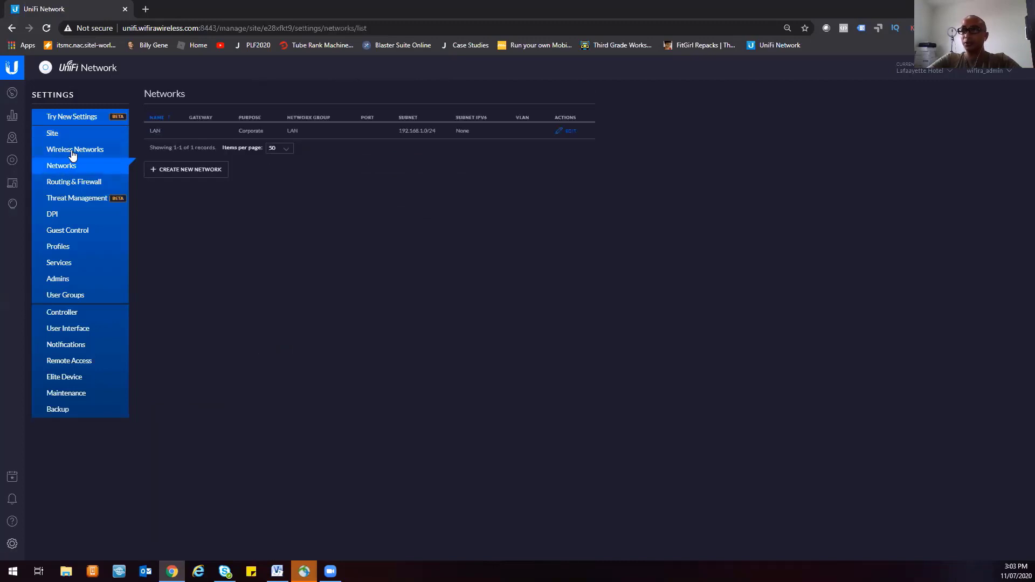
{"action": "left_click", "coordinate": [71, 154]}
{"action": "left_click", "coordinate": [72, 183]}
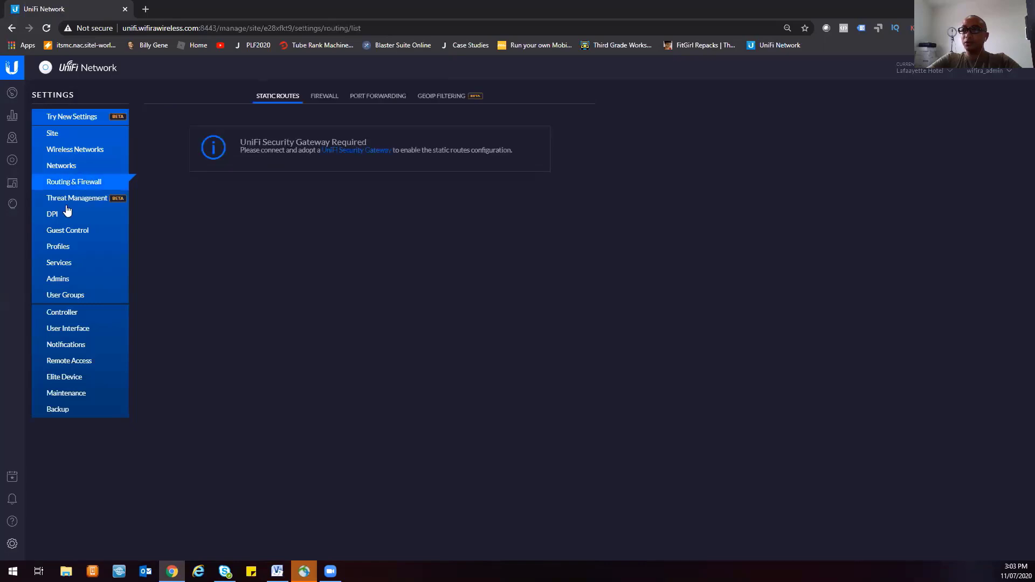